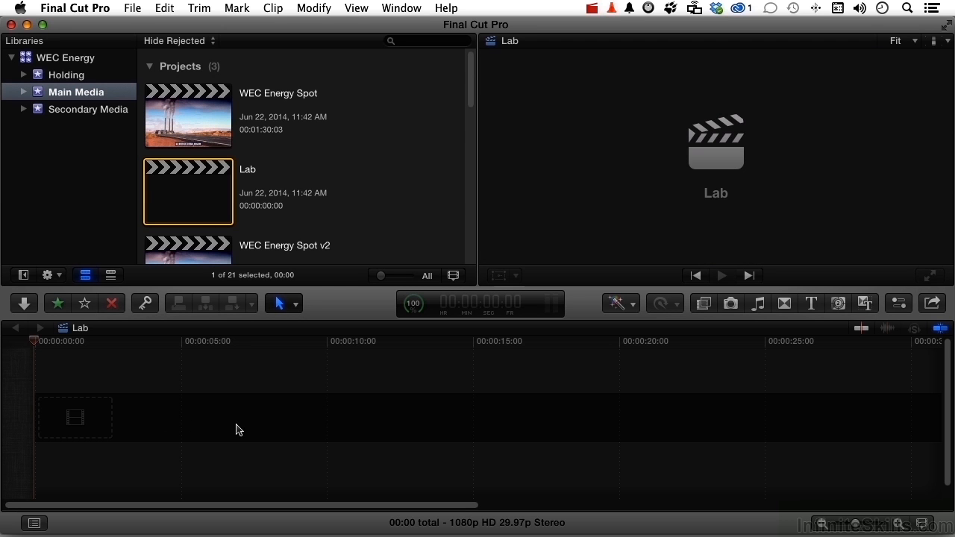
- Add the 000728_VTXHD wind turbine clip from Main Media to the start of the empty Lab timeline
scroll(395, 176, down, 3)
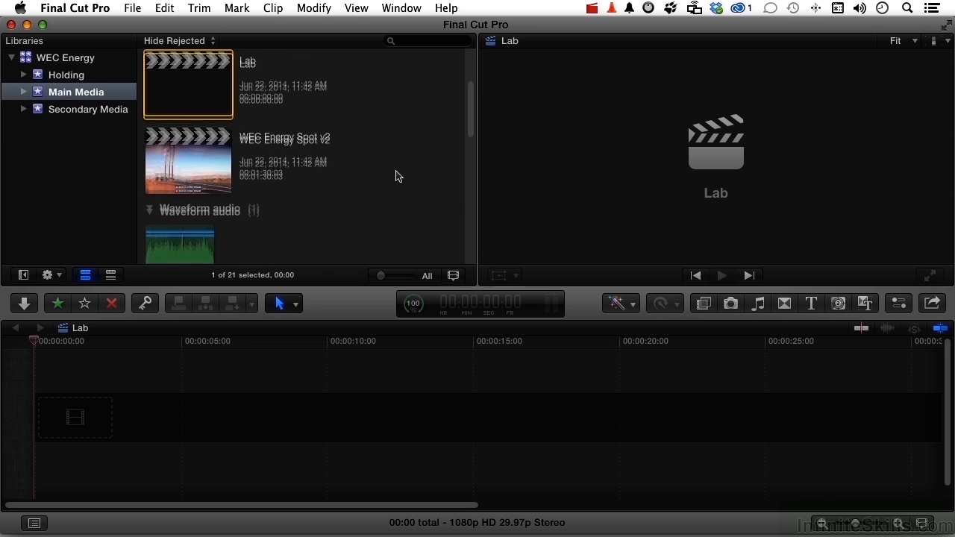
scroll(396, 176, down, 5)
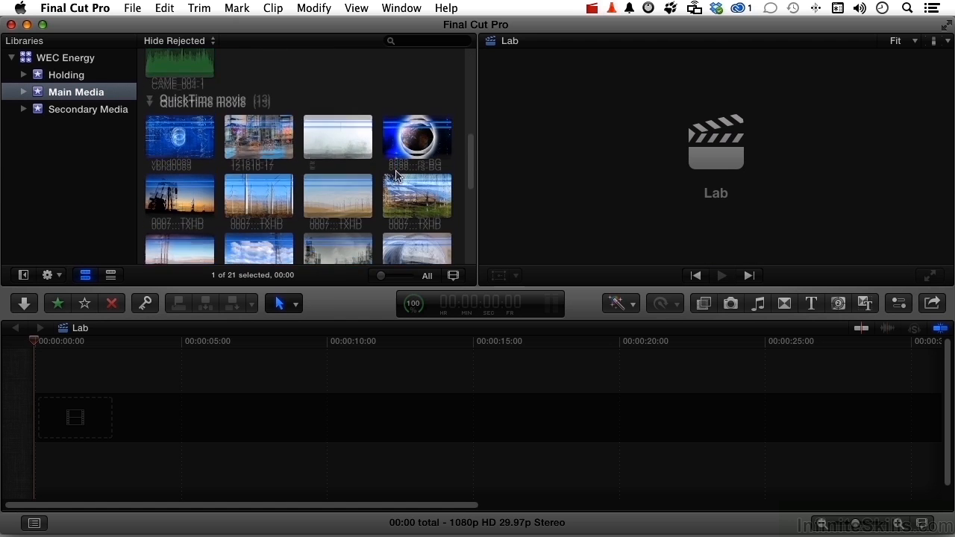
scroll(396, 176, down, 2)
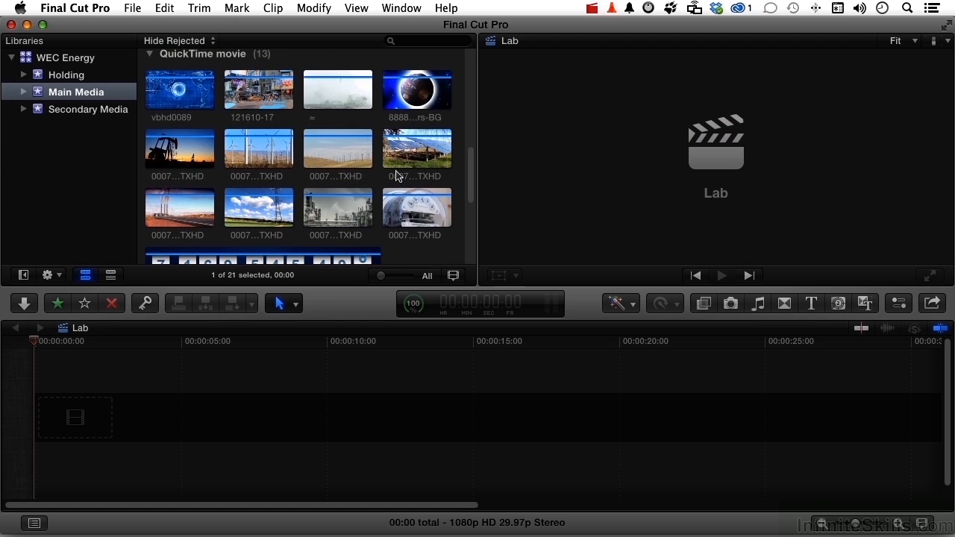
click(352, 158)
drag(339, 152, 296, 424)
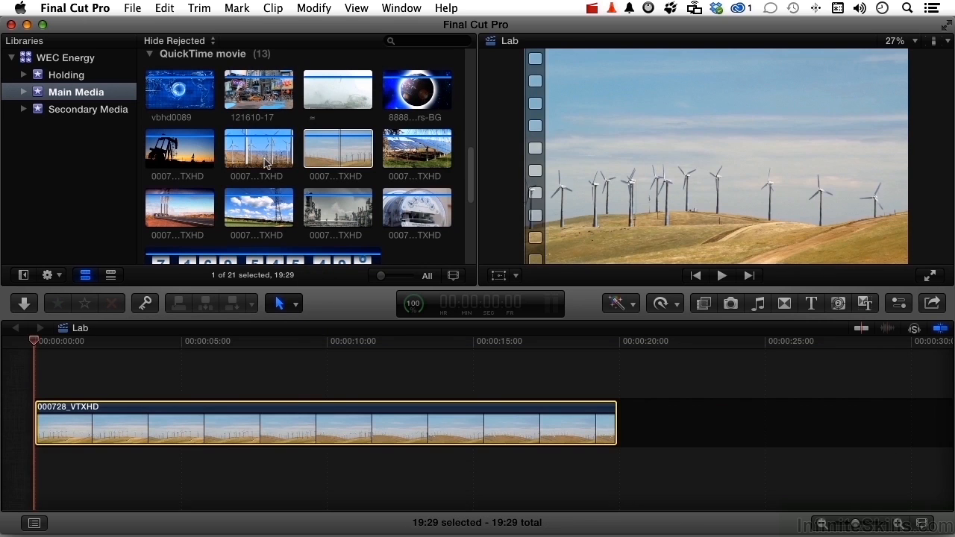
- Connect the 000727_VTXHD clip above the first clip at about 5 seconds and play the timeline across its start
click(271, 161)
drag(265, 250, 187, 376)
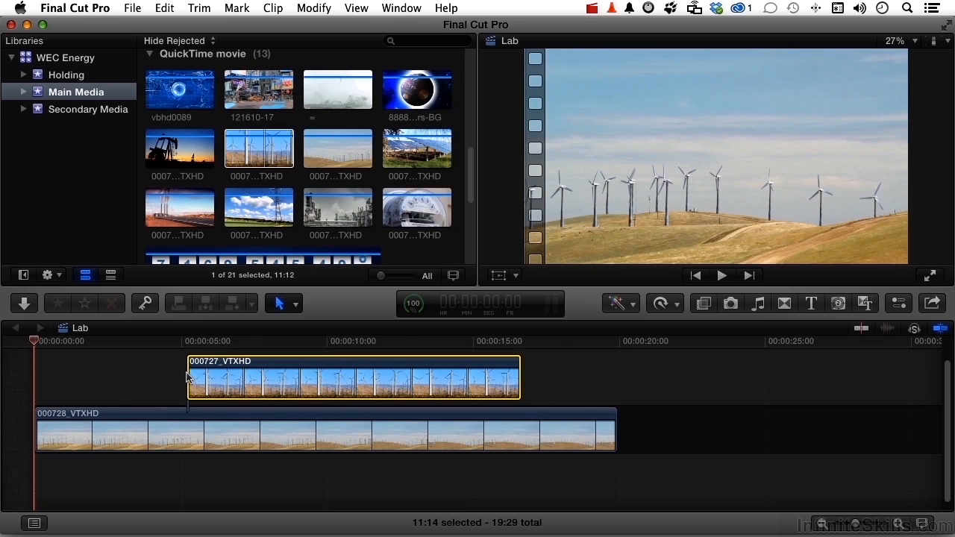
click(156, 343)
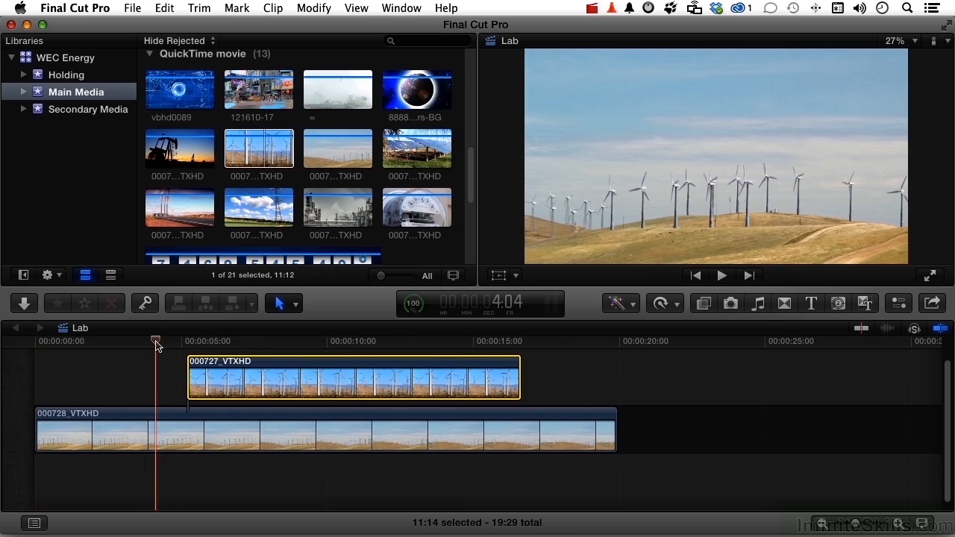
key(space)
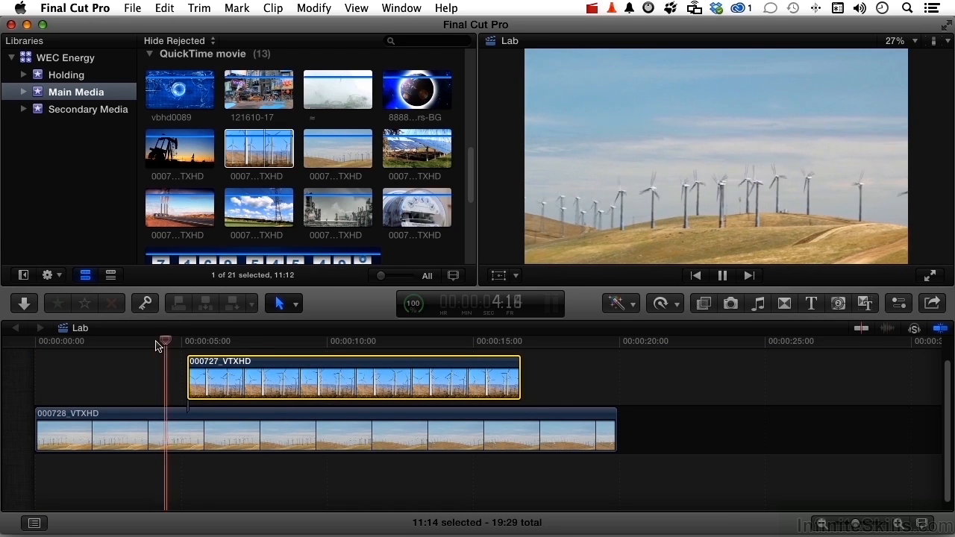
key(space)
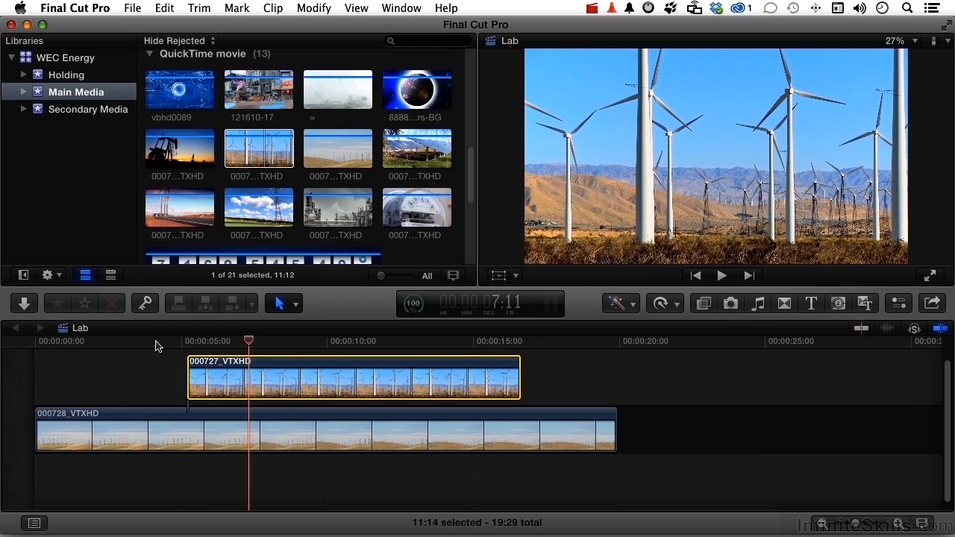
- Turn on Transform for the upper clip and scale it down proportionally around its centre to roughly half the frame
click(515, 275)
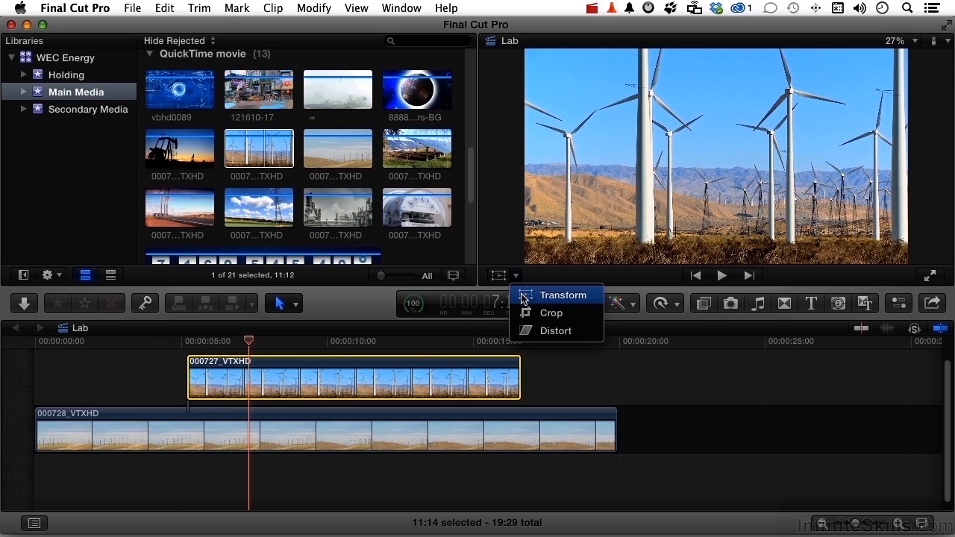
click(520, 295)
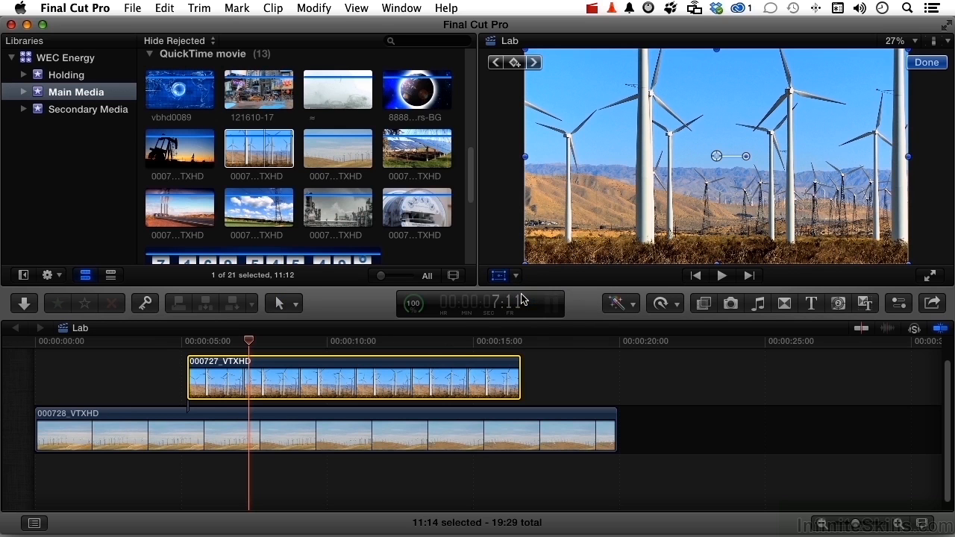
drag(525, 263, 610, 216)
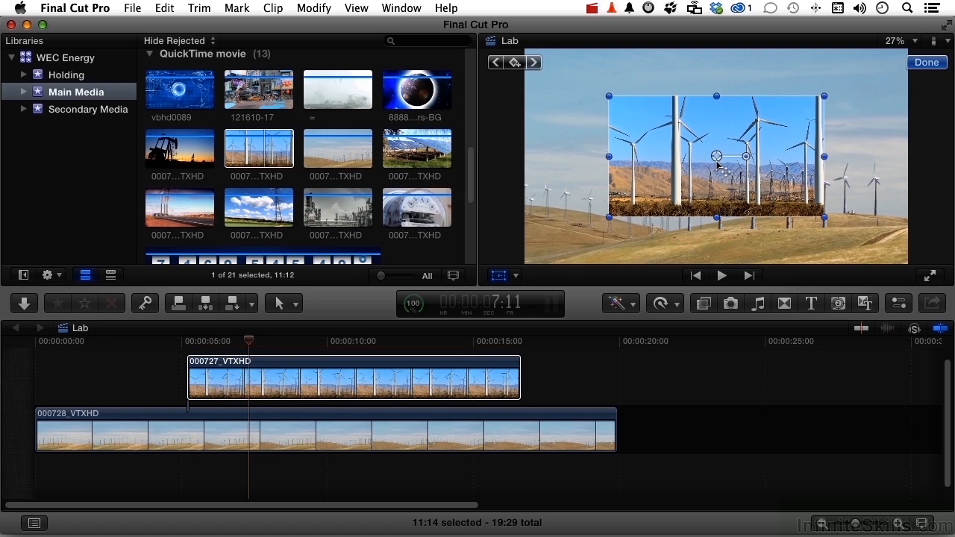
- Try resizing the upper clip out of proportion from a corner and from a side edge, undoing each change
mouse_move(824, 217)
mouse_down()
mouse_move(809, 209)
mouse_move(821, 183)
mouse_move(827, 201)
mouse_move(815, 223)
mouse_up()
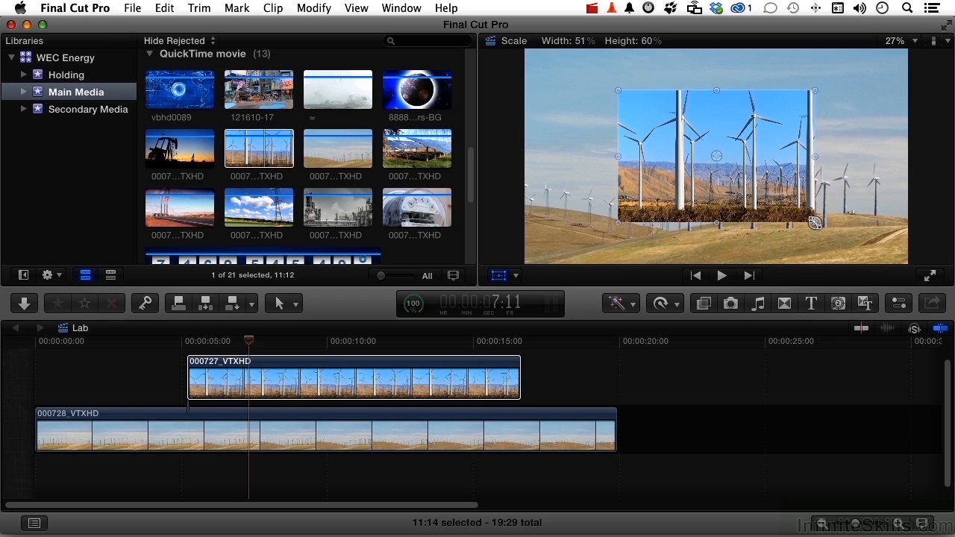
drag(815, 223, 815, 223)
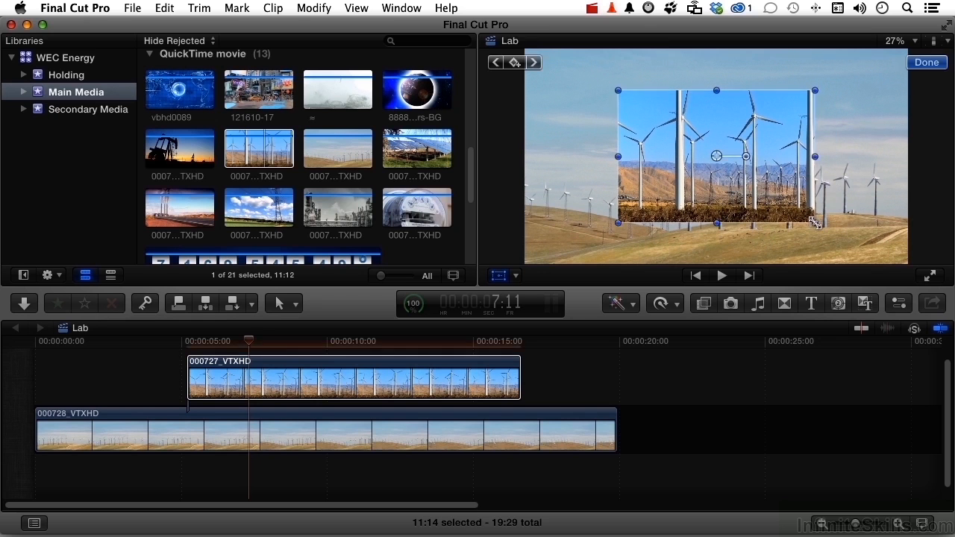
key(super+z)
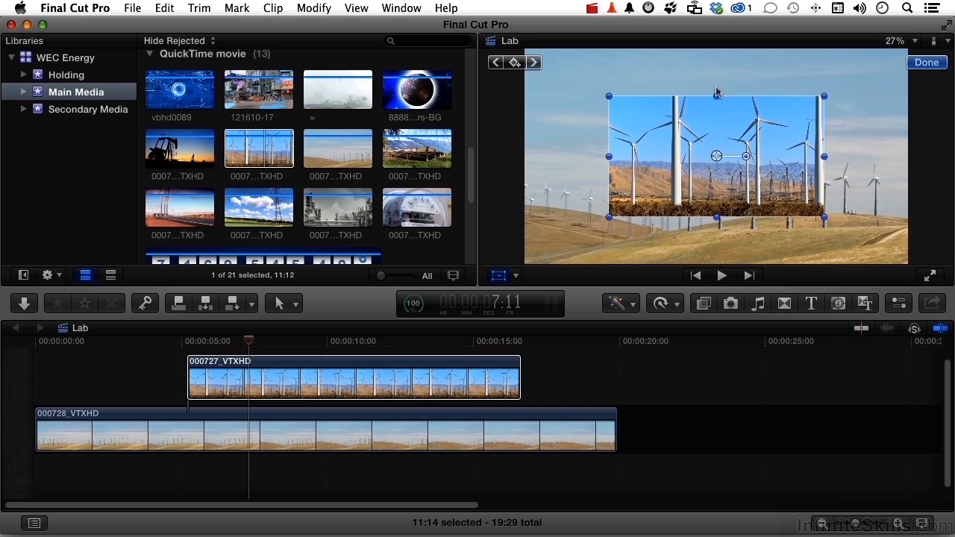
drag(607, 156, 639, 157)
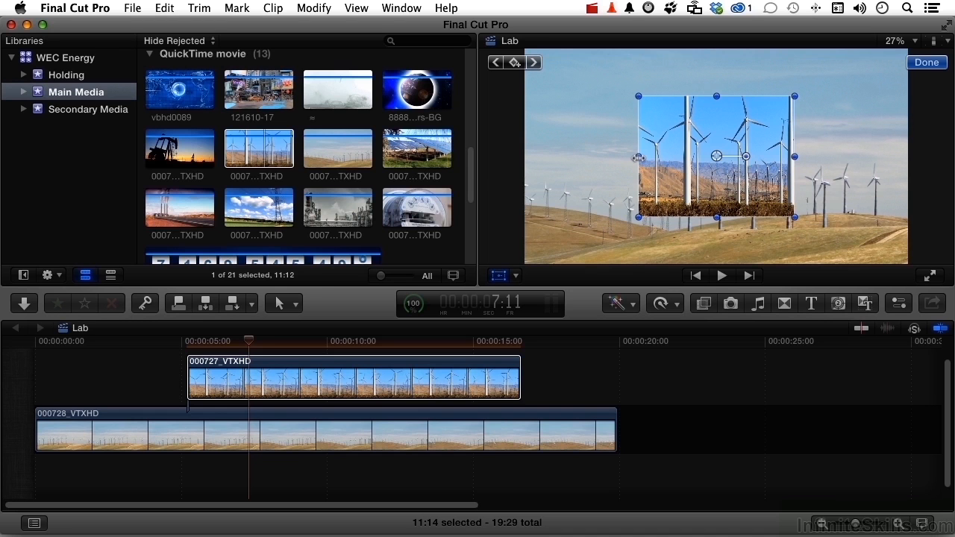
key(super+z)
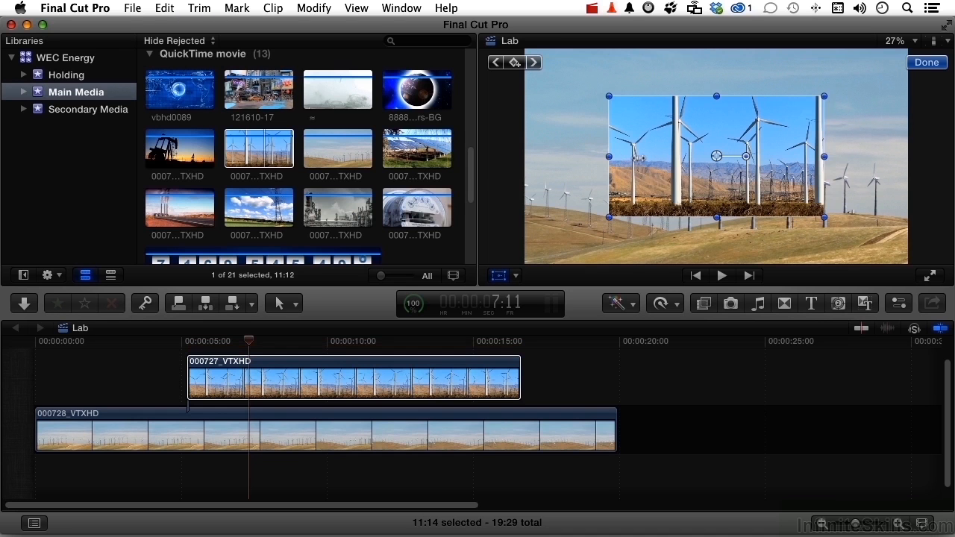
- Shrink the upper clip to about 32% and place it in the frame's upper-right corner, then preview around the playhead
drag(609, 157, 816, 108)
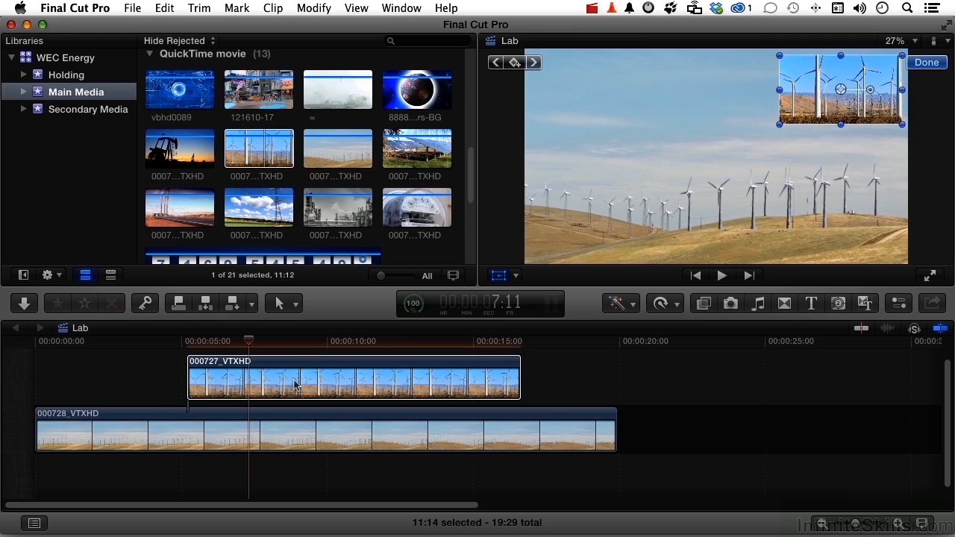
key(shift+slash)
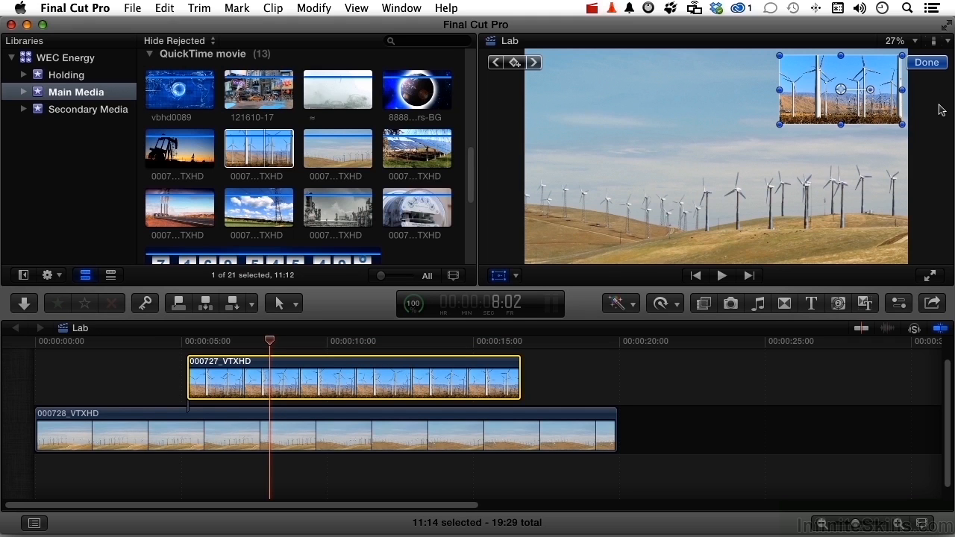
- Show the upper clip's inspector settings and set its Transform Position X to 605.9 px
click(900, 303)
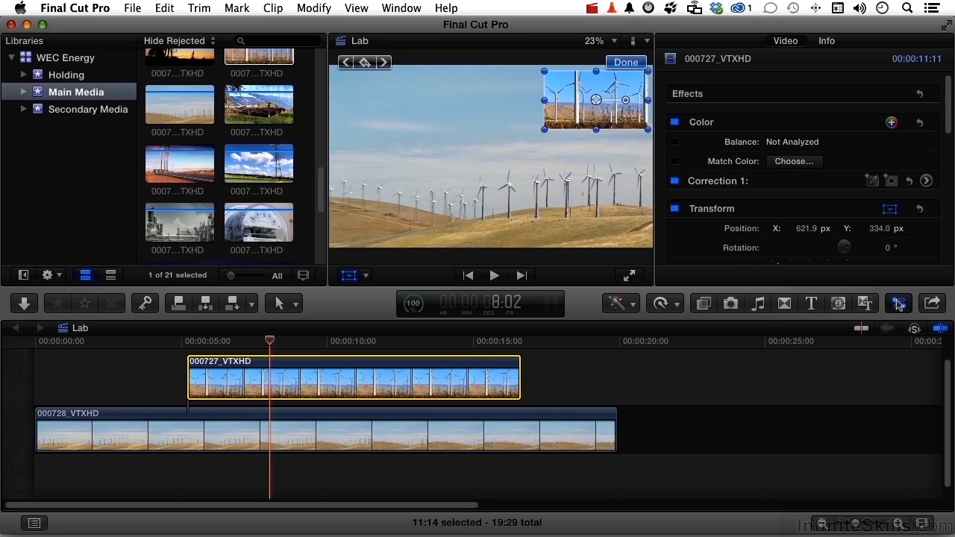
scroll(787, 197, down, 4)
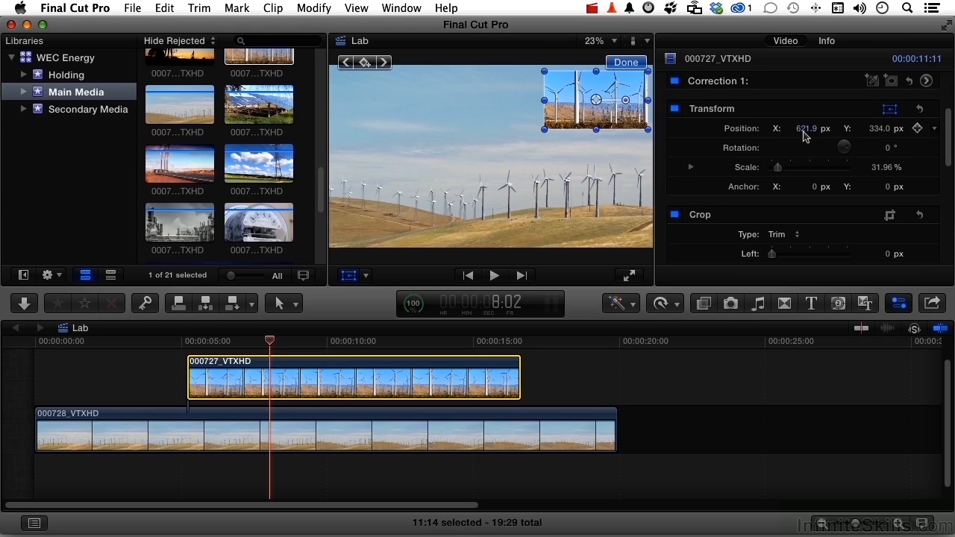
mouse_move(804, 134)
mouse_down()
mouse_move(782, 134)
mouse_move(805, 135)
mouse_up()
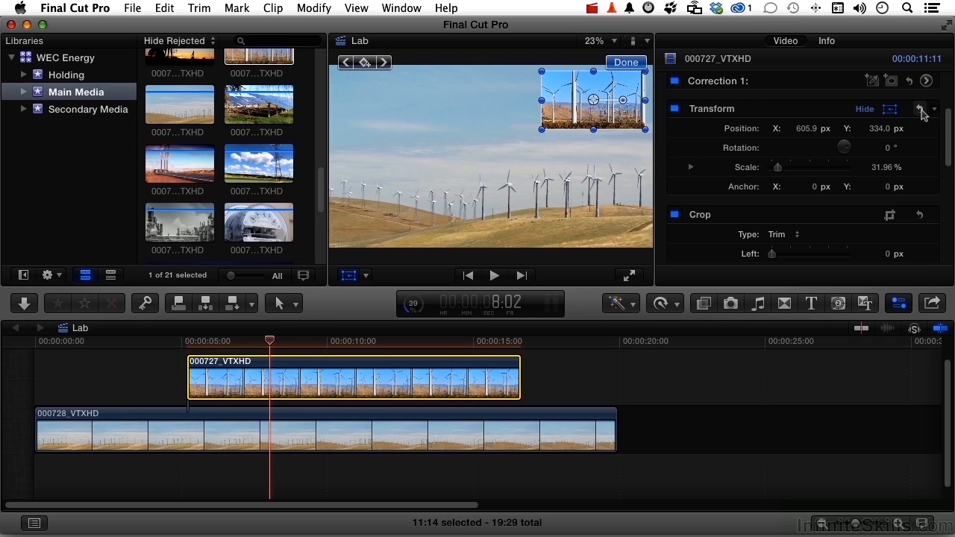
- Set the viewer zoom to 12.5% and move the inset clip off the frame's left side, to about X -1313 px, Y 320 px
click(594, 41)
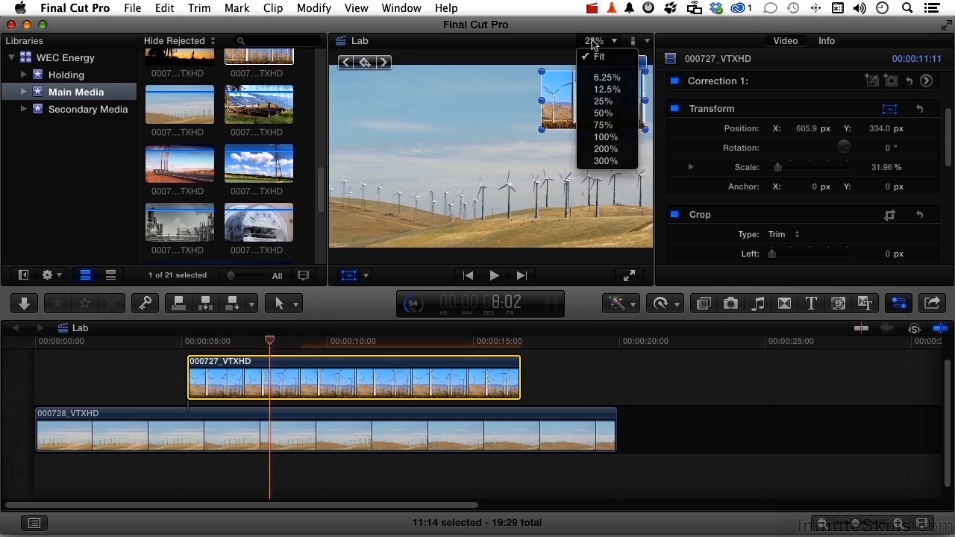
click(601, 89)
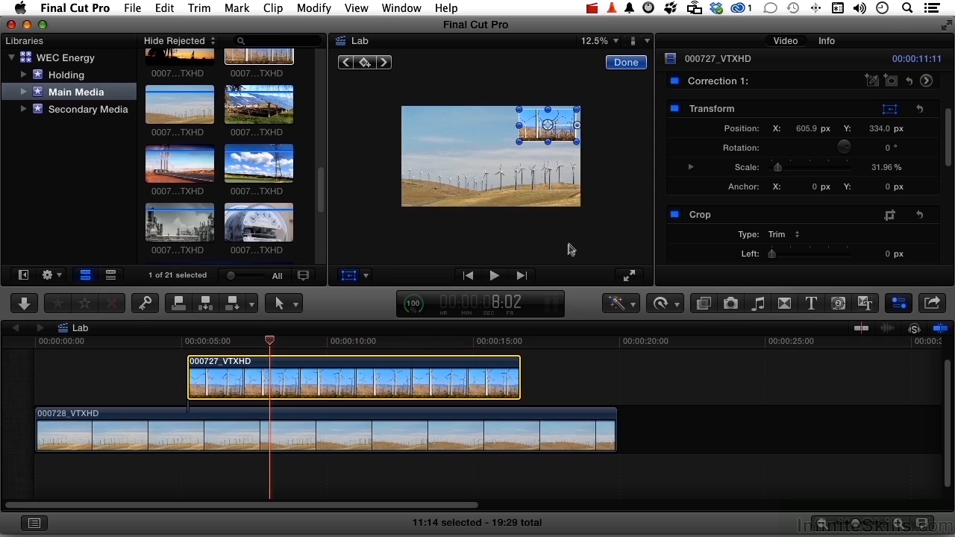
drag(534, 133, 355, 135)
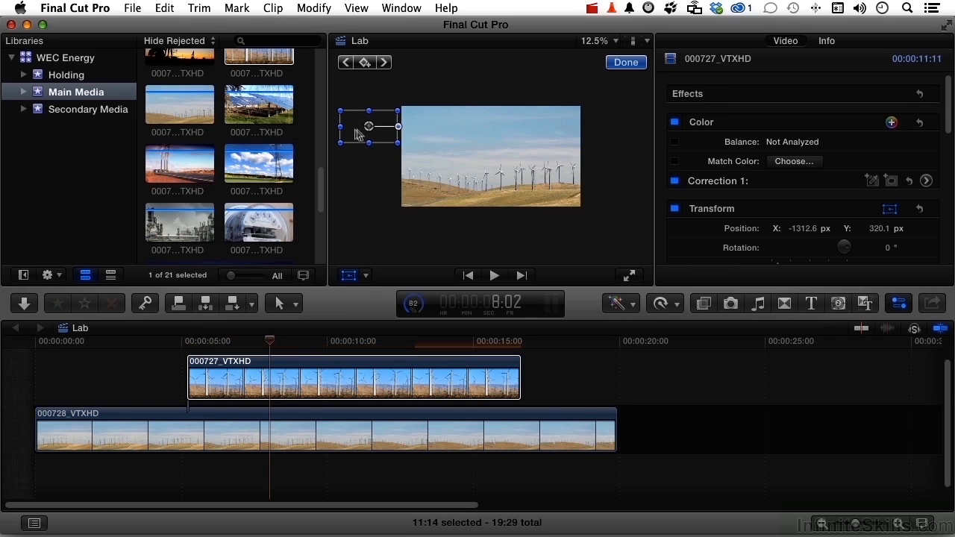
- Try adding a Transform keyframe to the inset clip at 8:02 and undo it
scroll(901, 157, down, 3)
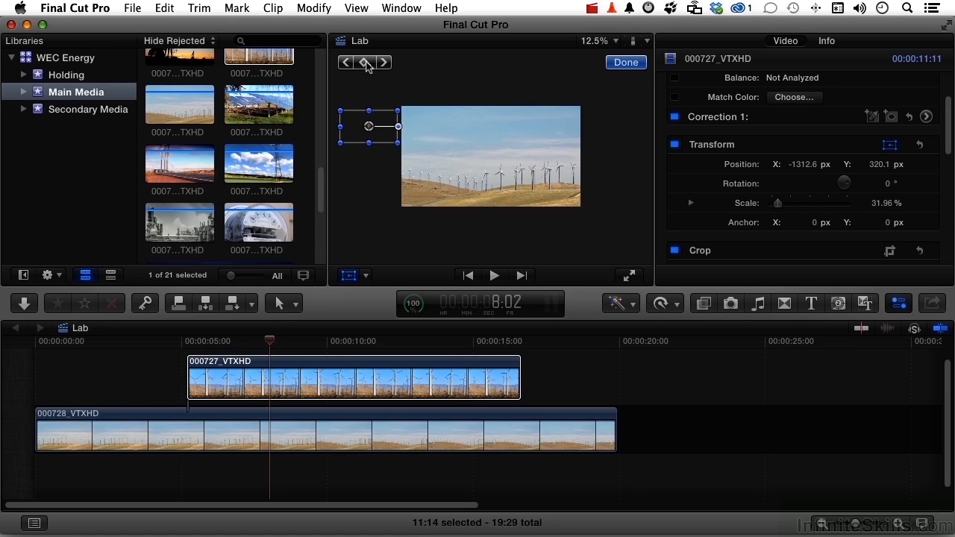
click(365, 62)
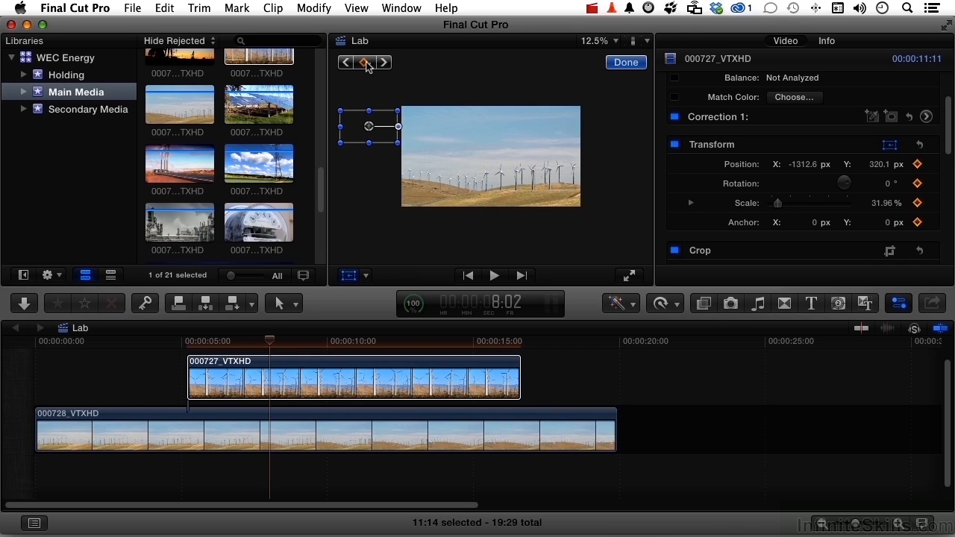
key(super+z)
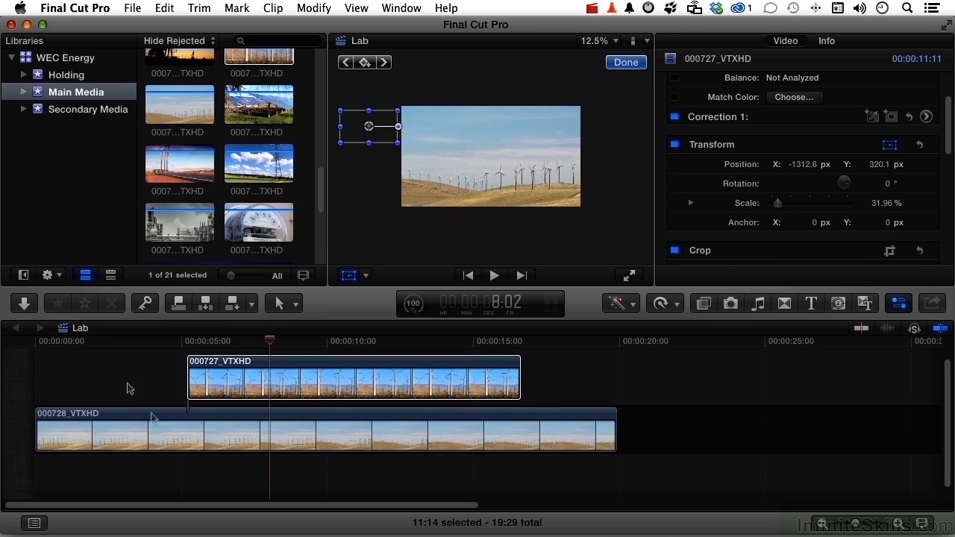
- Add a Transform keyframe on the first frame of the 000727_VTXHD clip, at 5:06
drag(270, 344, 188, 347)
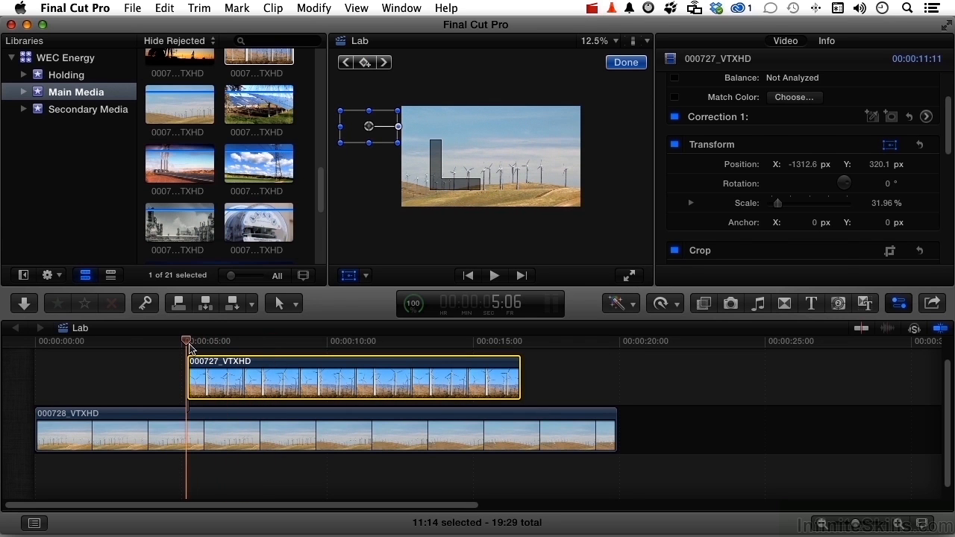
key(alt+k)
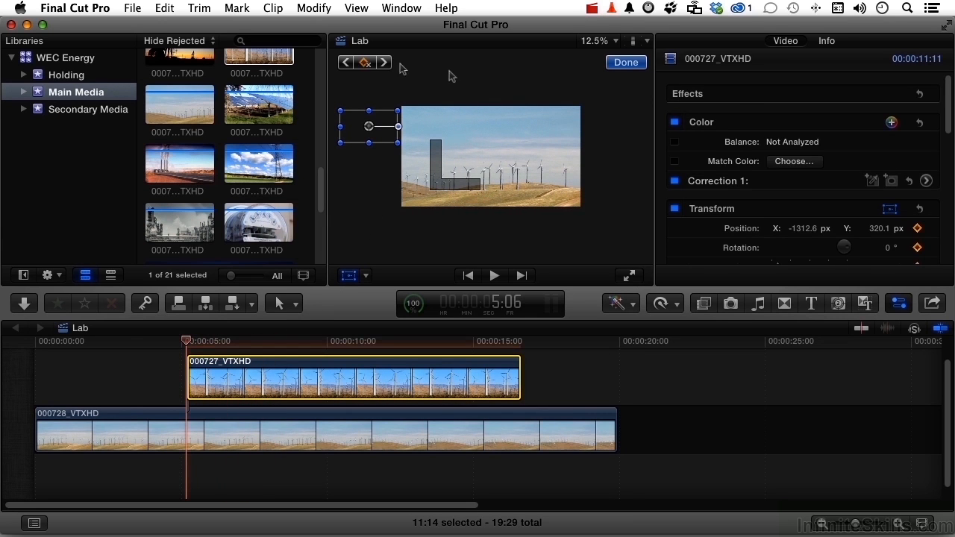
scroll(780, 141, down, 3)
scroll(780, 141, down, 2)
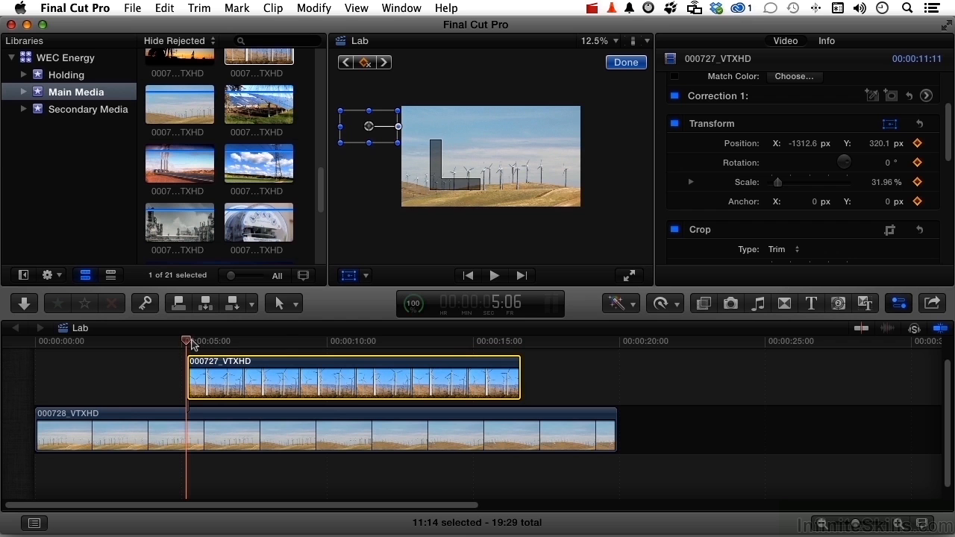
- Keyframe the inset clip's Position on its last frame, at 16:19, with X at 1328.4 px beyond the frame's right side
drag(186, 343, 520, 341)
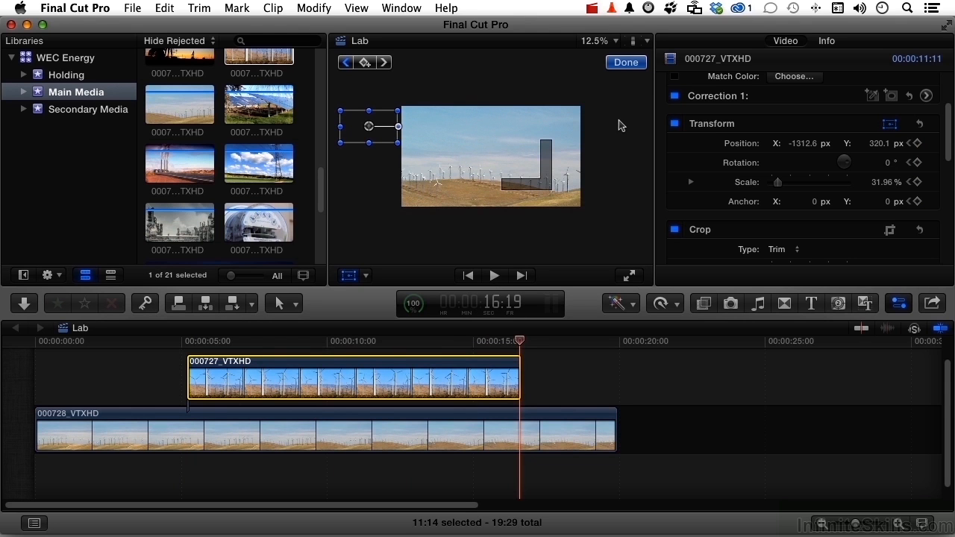
click(802, 145)
click(917, 143)
drag(369, 126, 612, 126)
drag(613, 126, 615, 126)
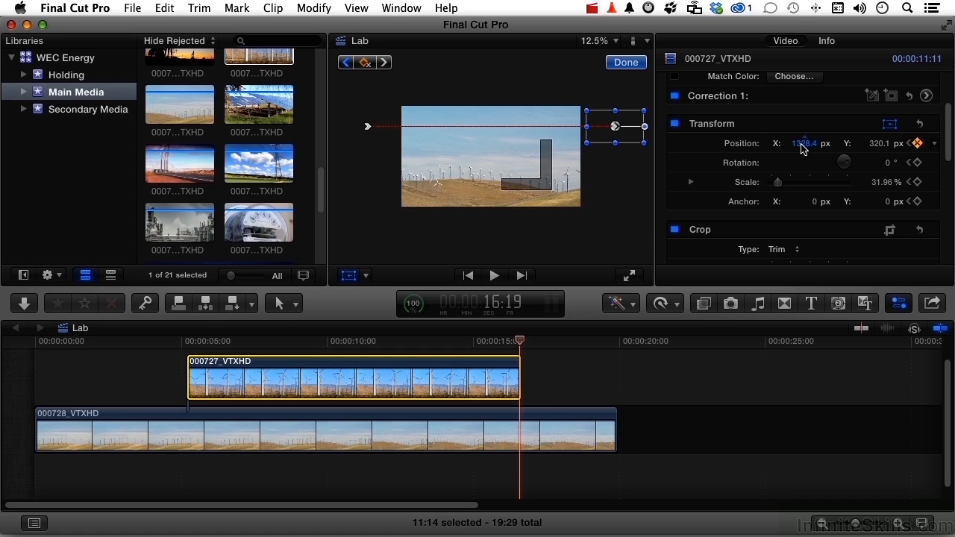
- Finish the Transform edit, restore the viewer zoom to Fit and hide the inspector
click(627, 62)
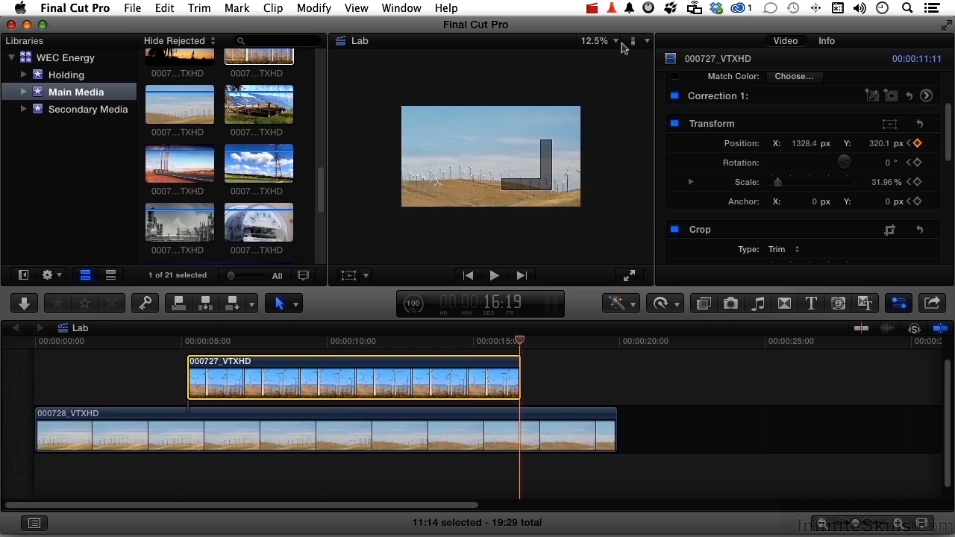
click(617, 45)
click(608, 56)
click(900, 305)
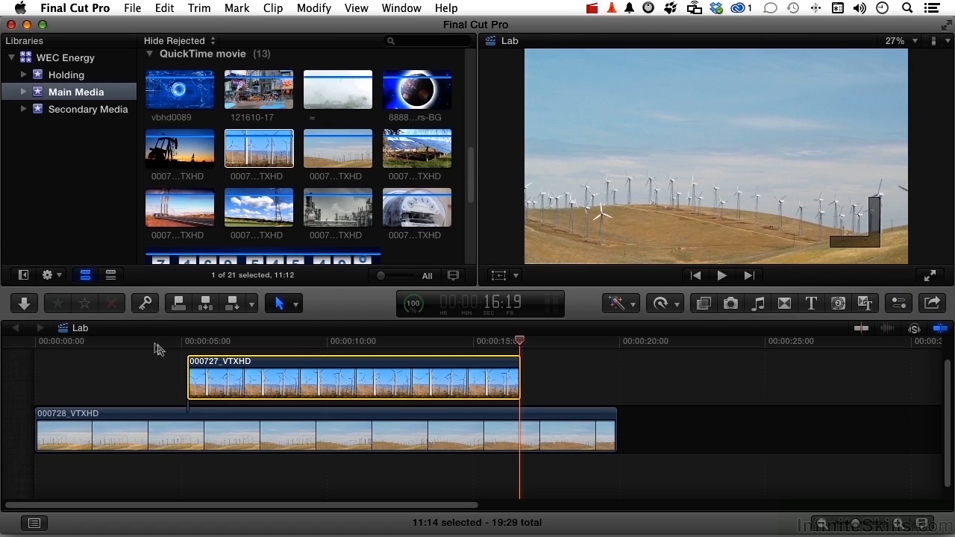
- Play back the timeline from 3:21, ahead of the 000727_VTXHD inset clip, to review its movement across the frame
click(144, 342)
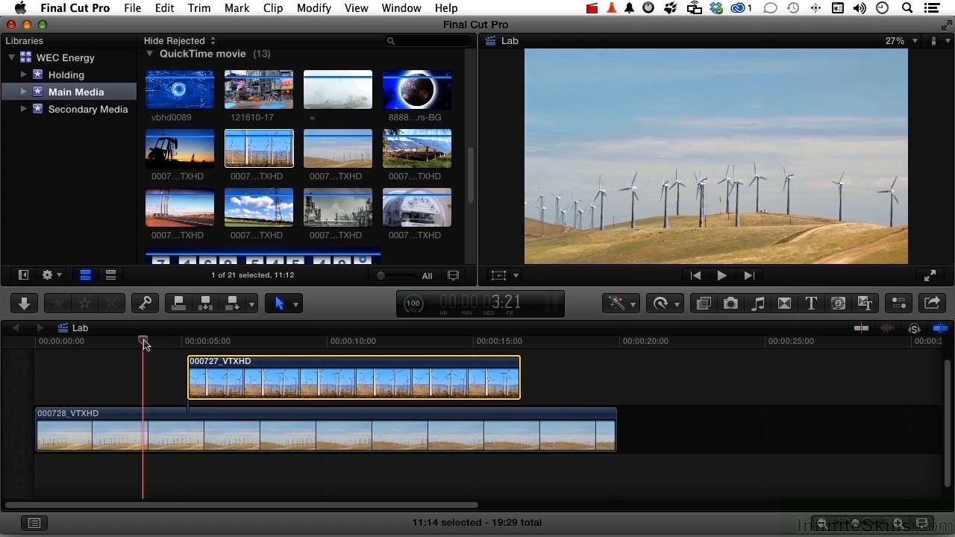
key(space)
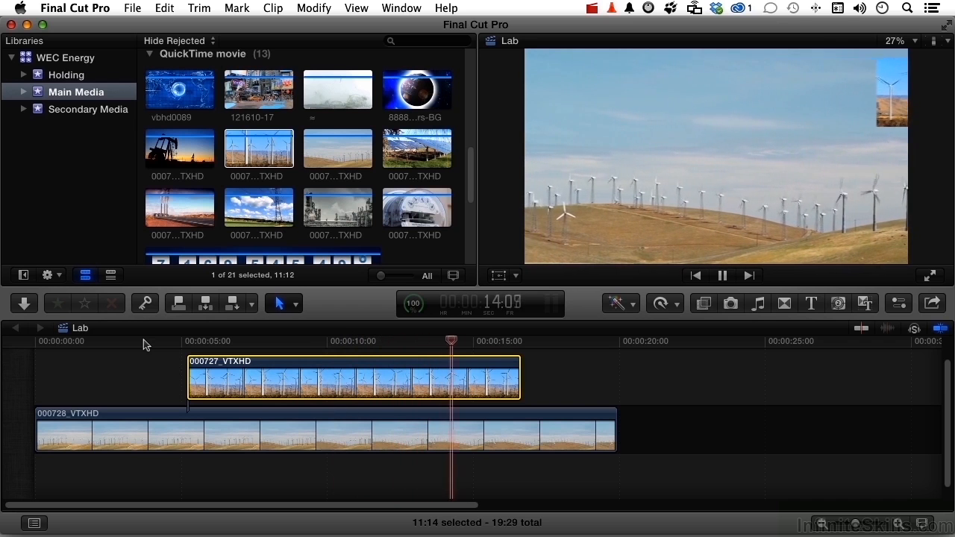
key(space)
- Show the inspector and set the inset clip's Rotation to 360° on its last frame, at 16:19
click(900, 305)
drag(506, 342, 520, 343)
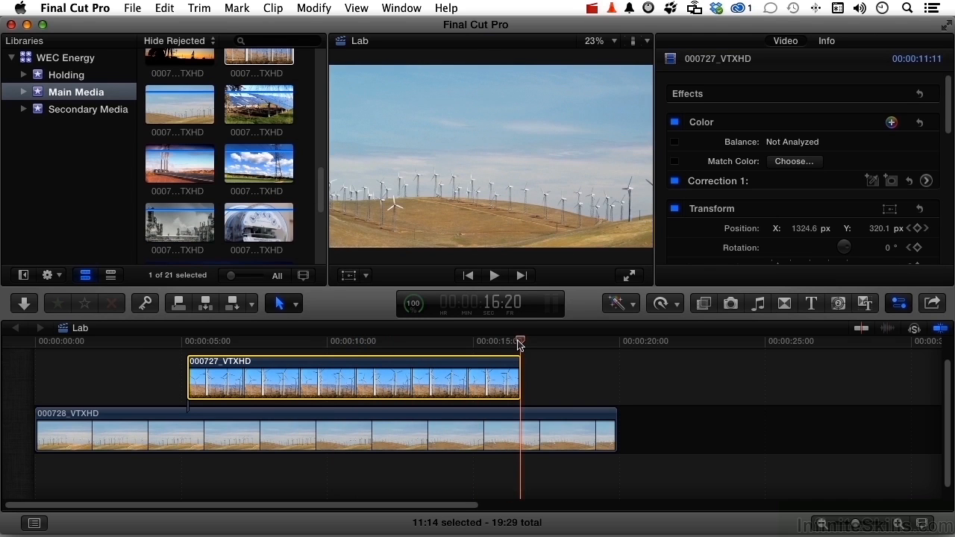
key(Left)
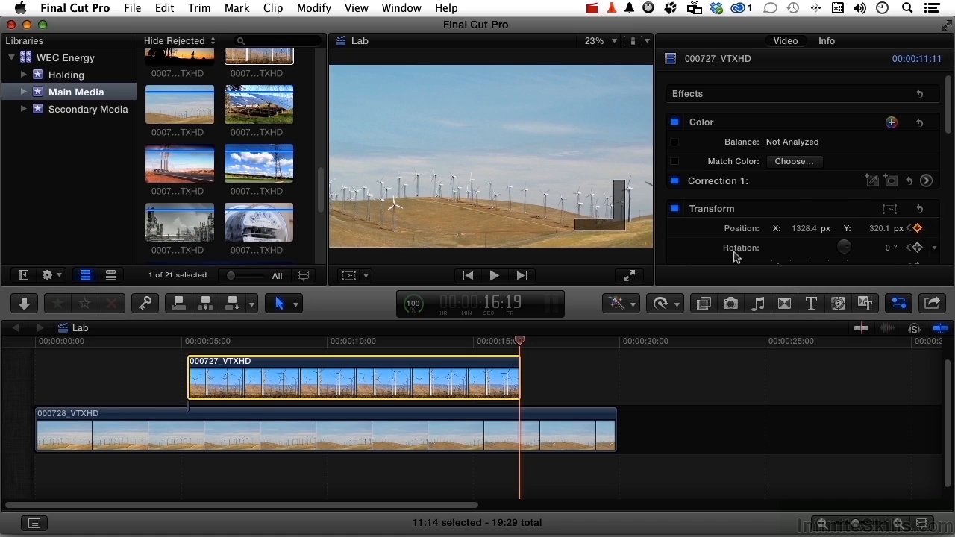
scroll(736, 256, down, 3)
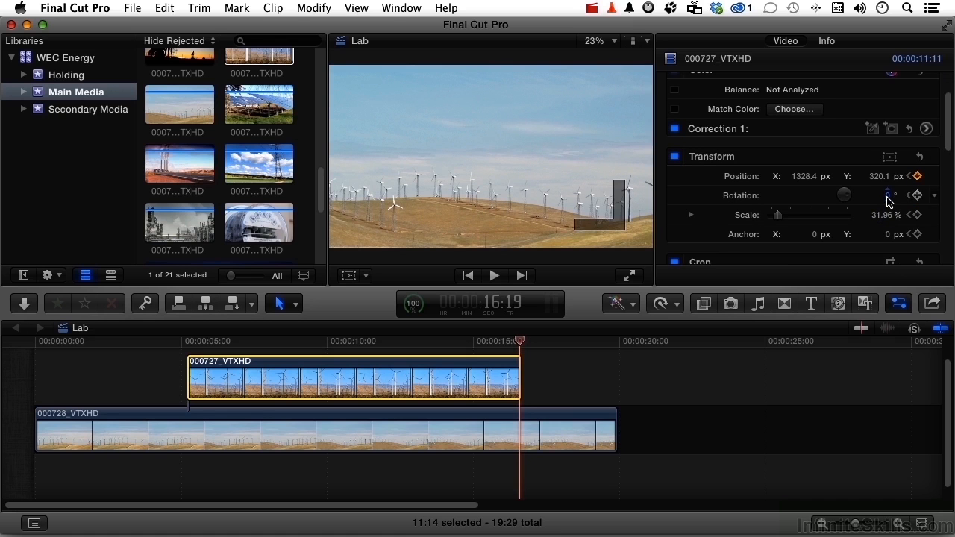
click(888, 196)
text(360)
key(Tab)
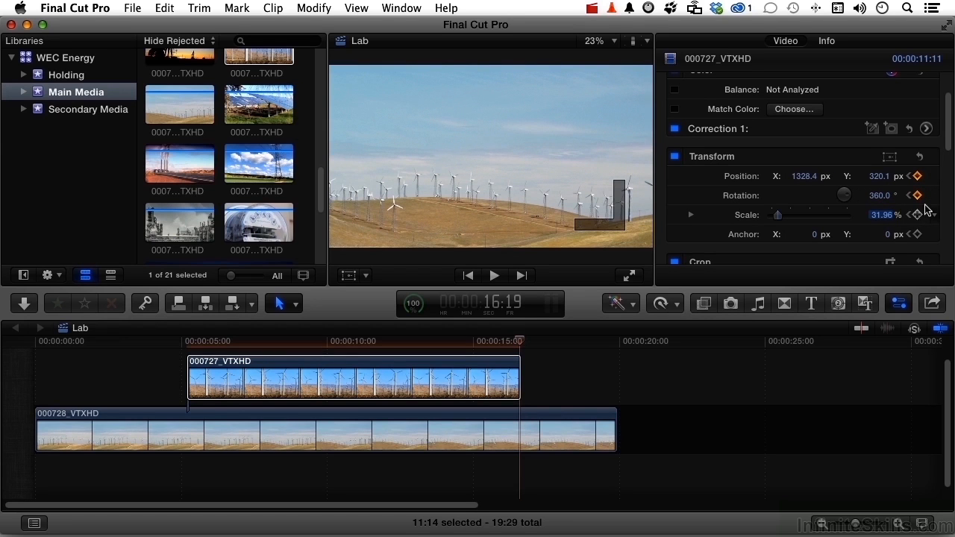
- Hide the inspector and play the timeline from 4:07 past the inset clip's end to review its rotating movement
click(158, 341)
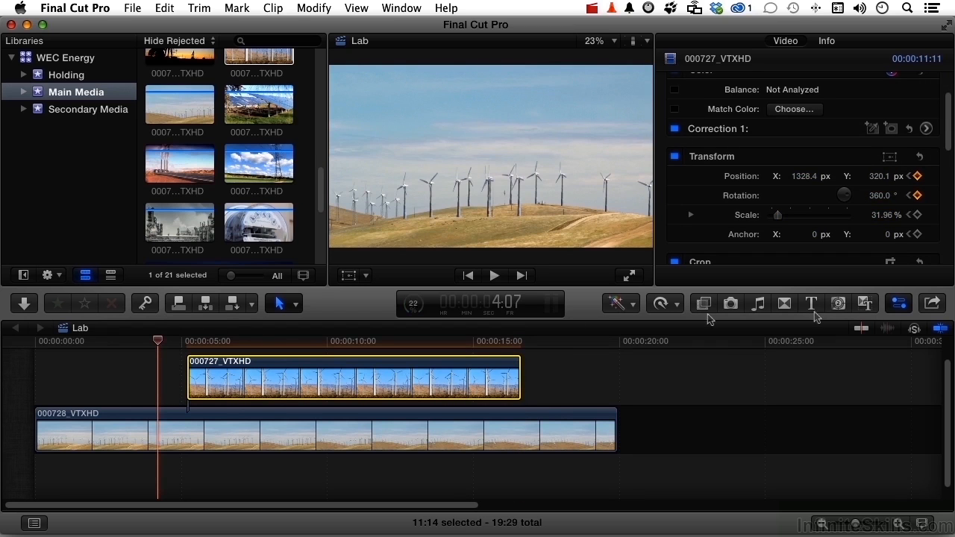
click(899, 304)
key(space)
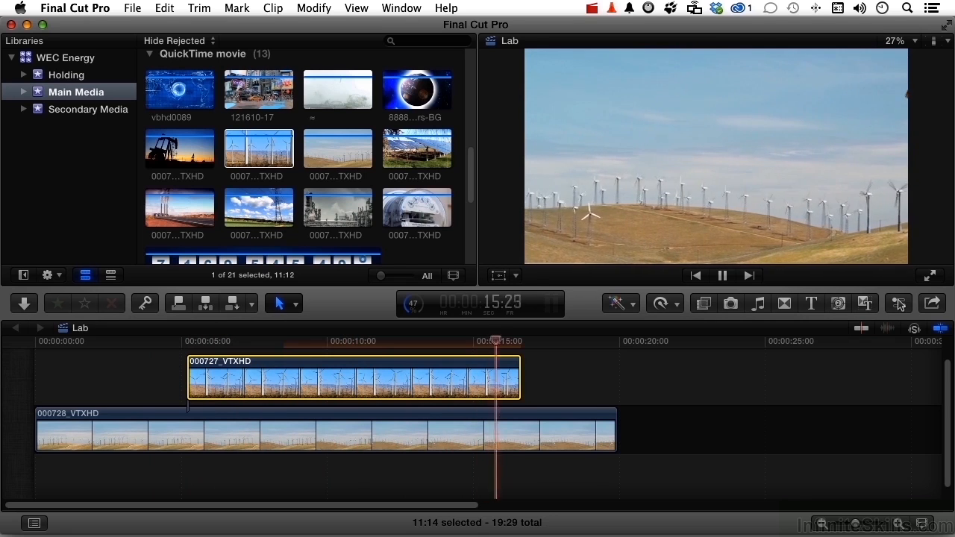
key(space)
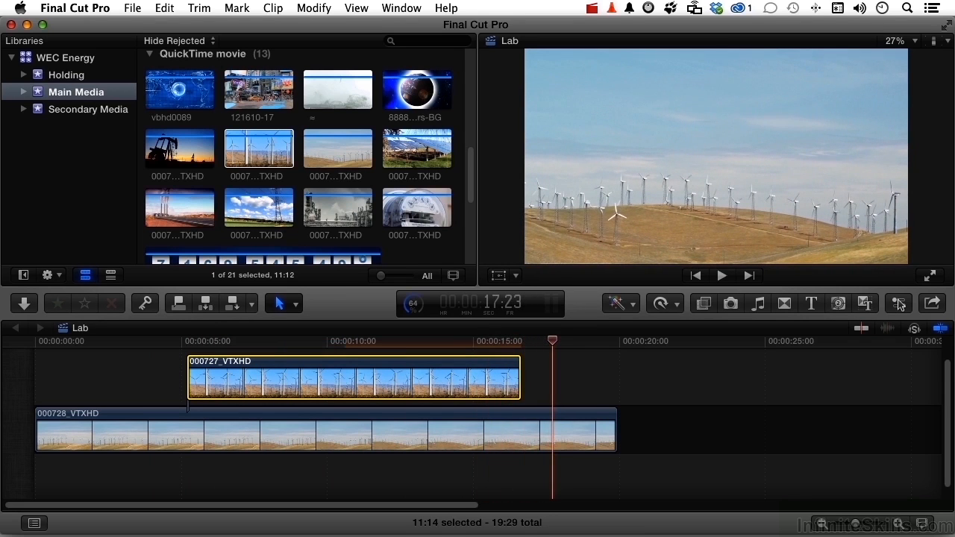